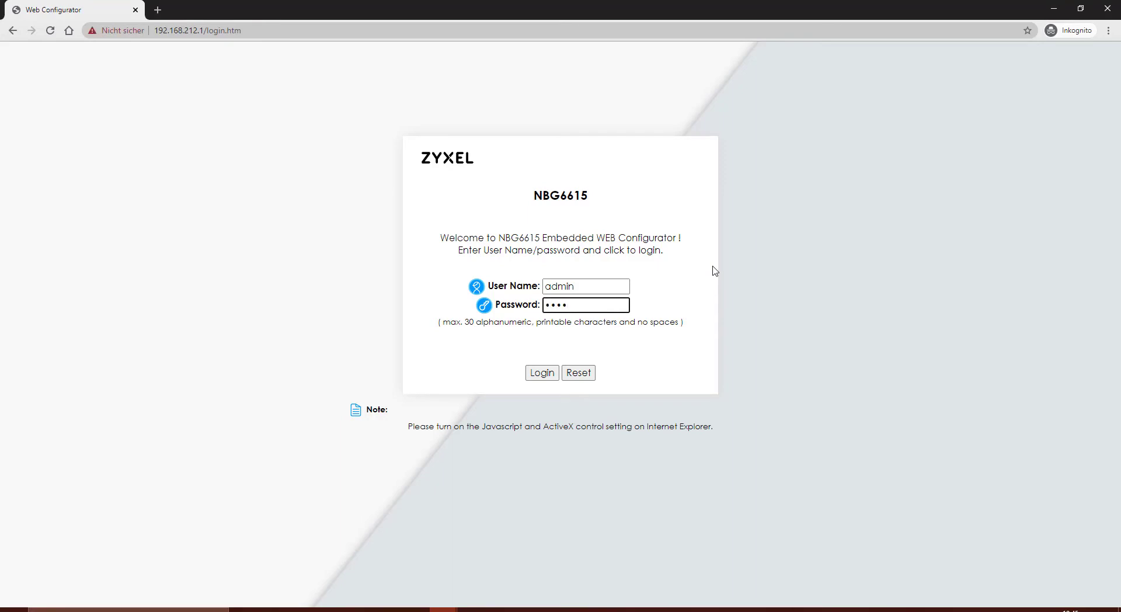
# Log in and replace the default administrator password with a new one, entered twice.
pyautogui.click(542, 373)
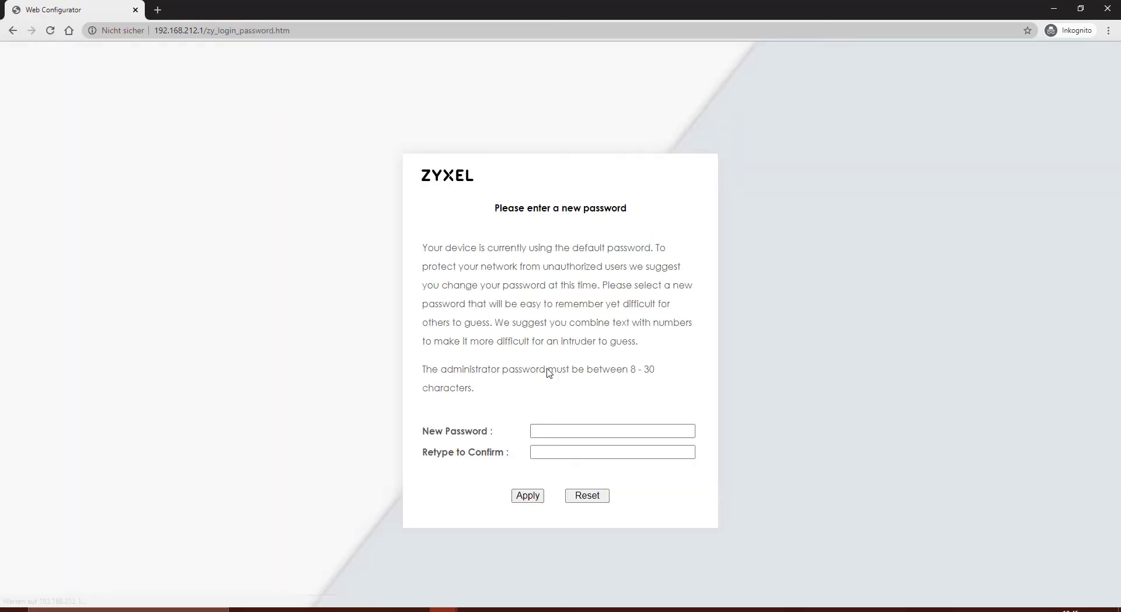
pyautogui.click(545, 429)
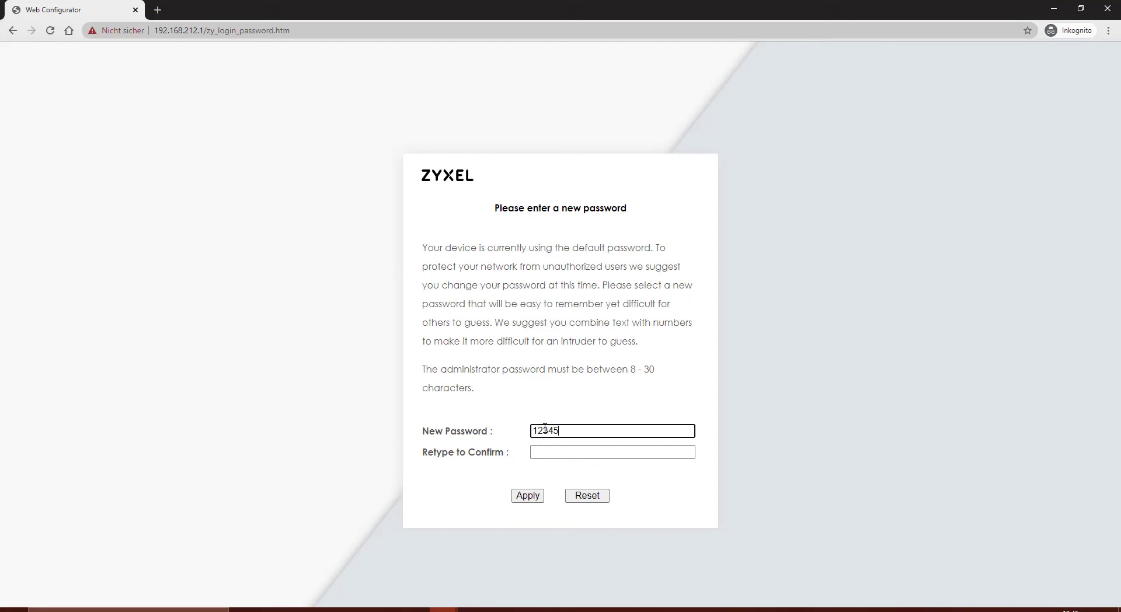
pyautogui.press('Tab')
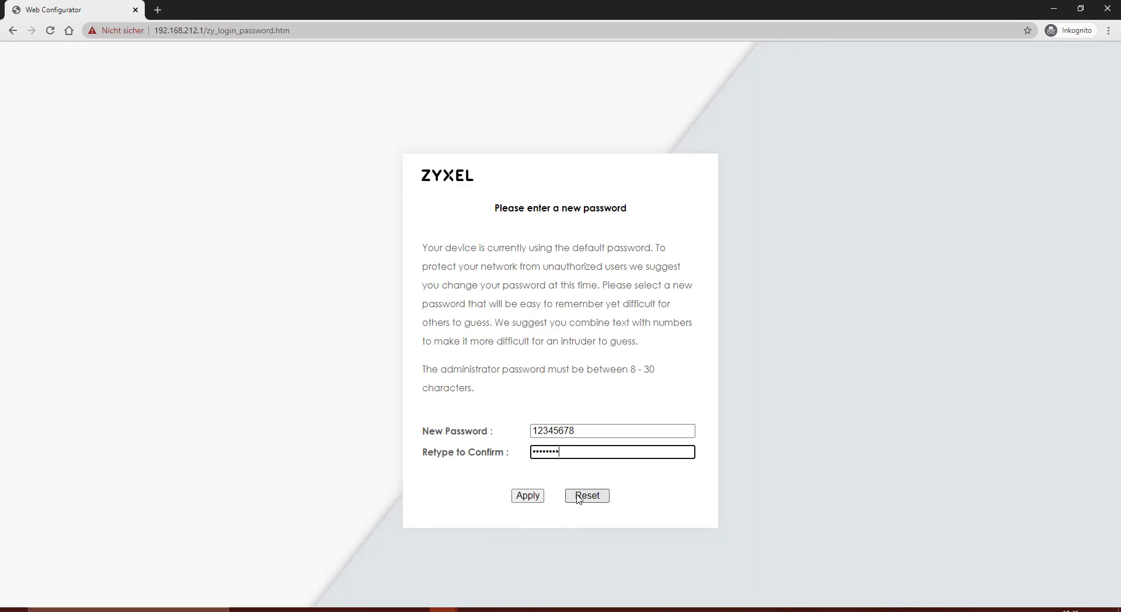
pyautogui.press('Return')
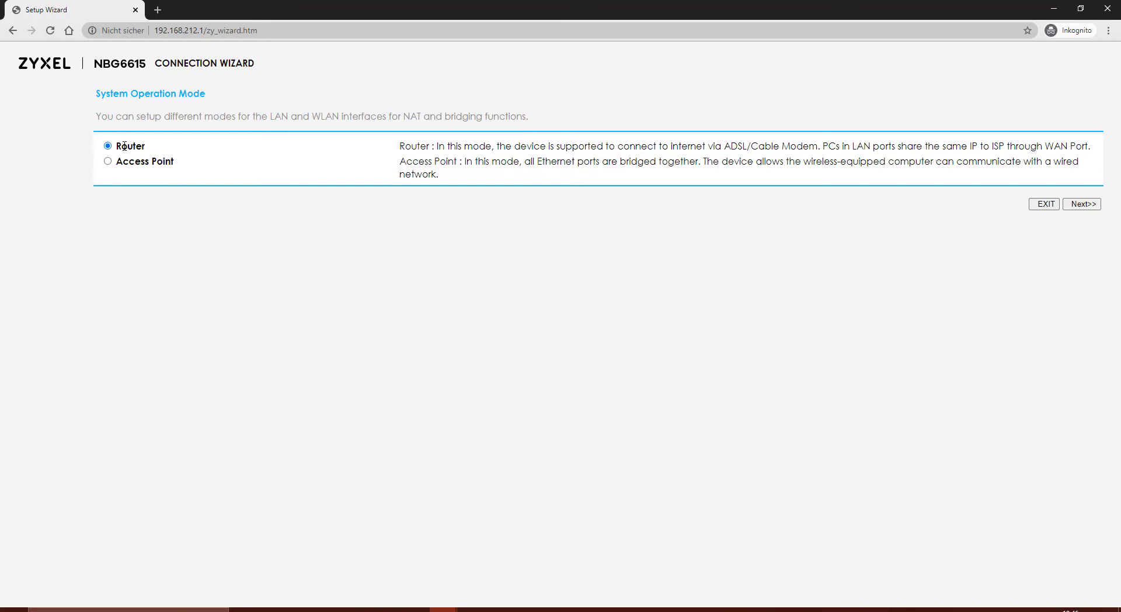
# Keep Router operation mode and DHCP Client as the WAN connection type in the wizard.
pyautogui.click(1082, 204)
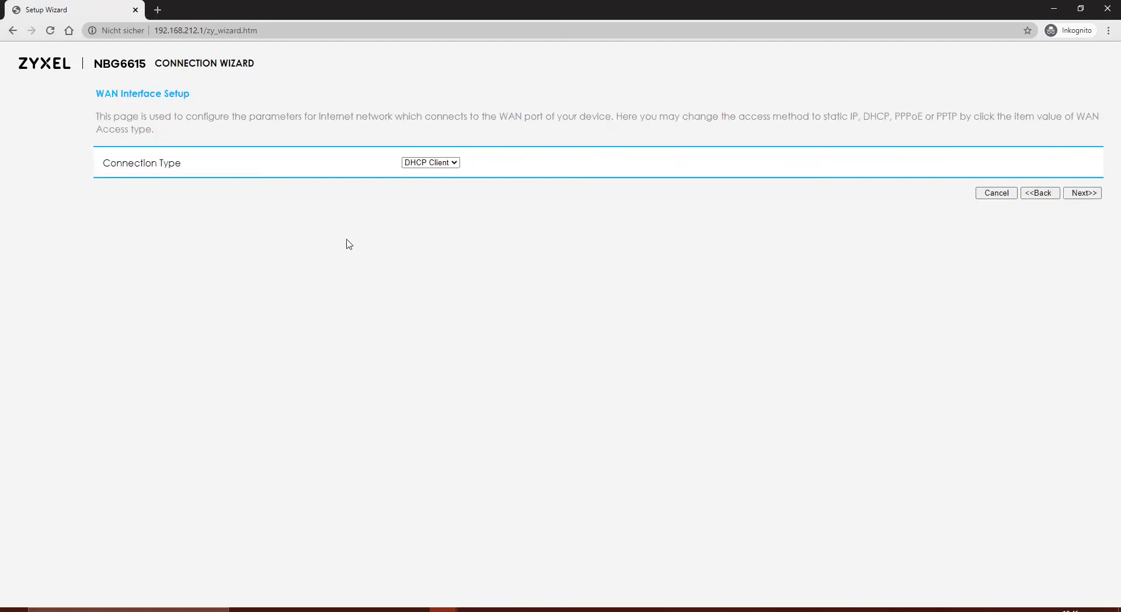
pyautogui.click(430, 162)
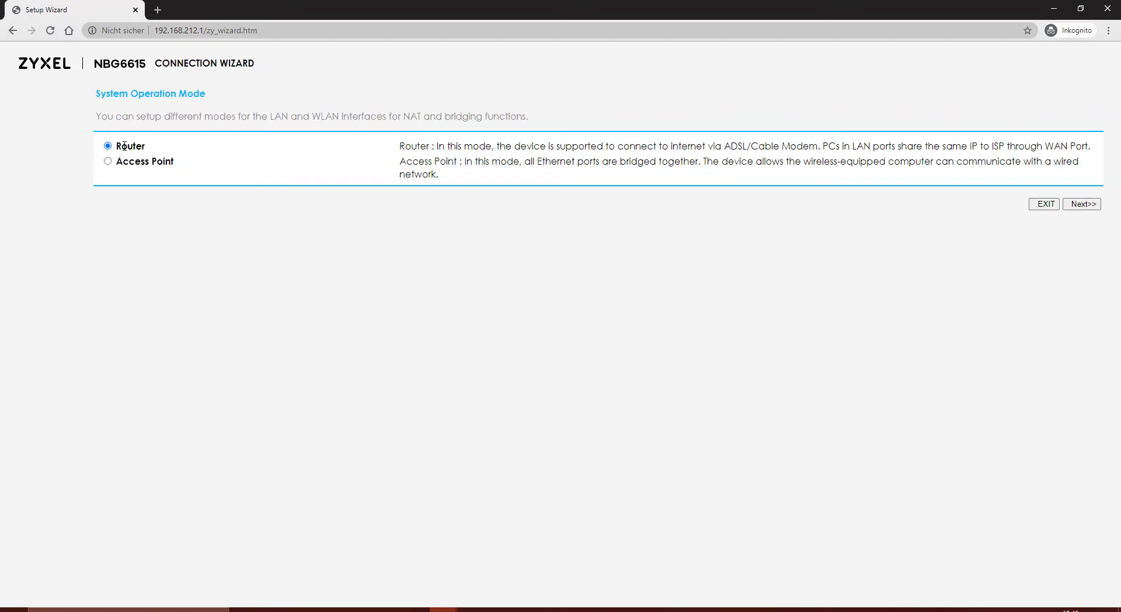
pyautogui.click(1077, 205)
pyautogui.click(429, 166)
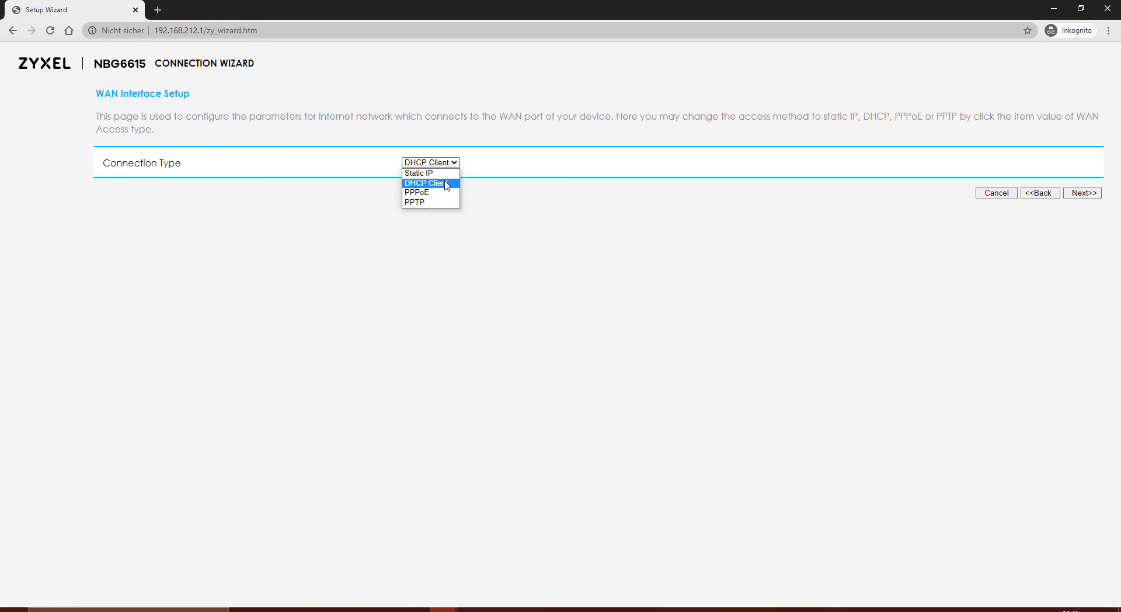
pyautogui.click(446, 182)
pyautogui.click(1095, 193)
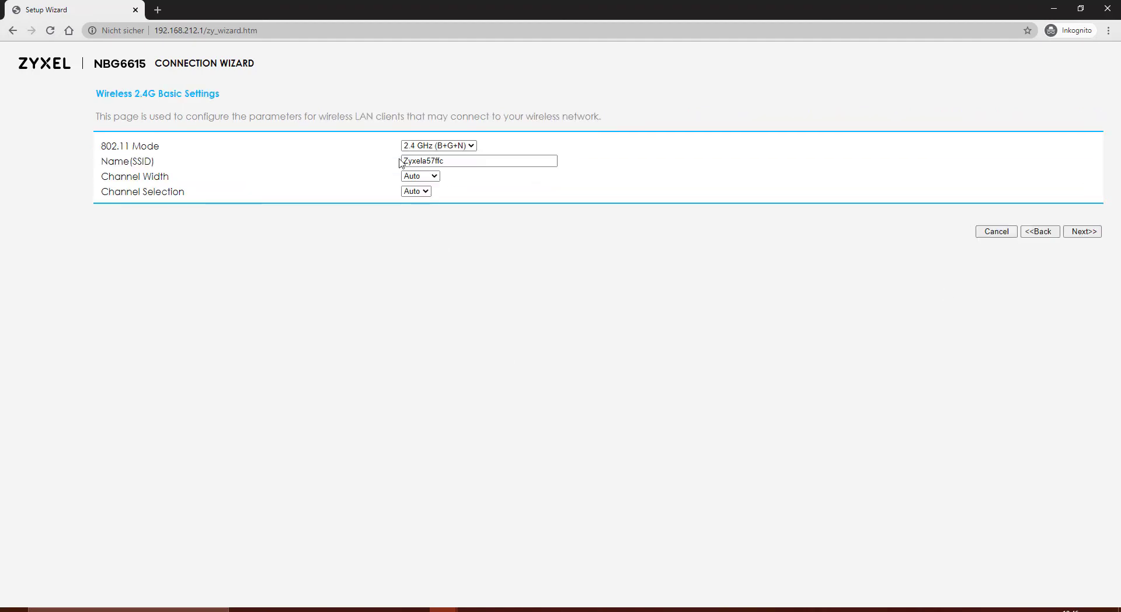
pyautogui.doubleClick(447, 162)
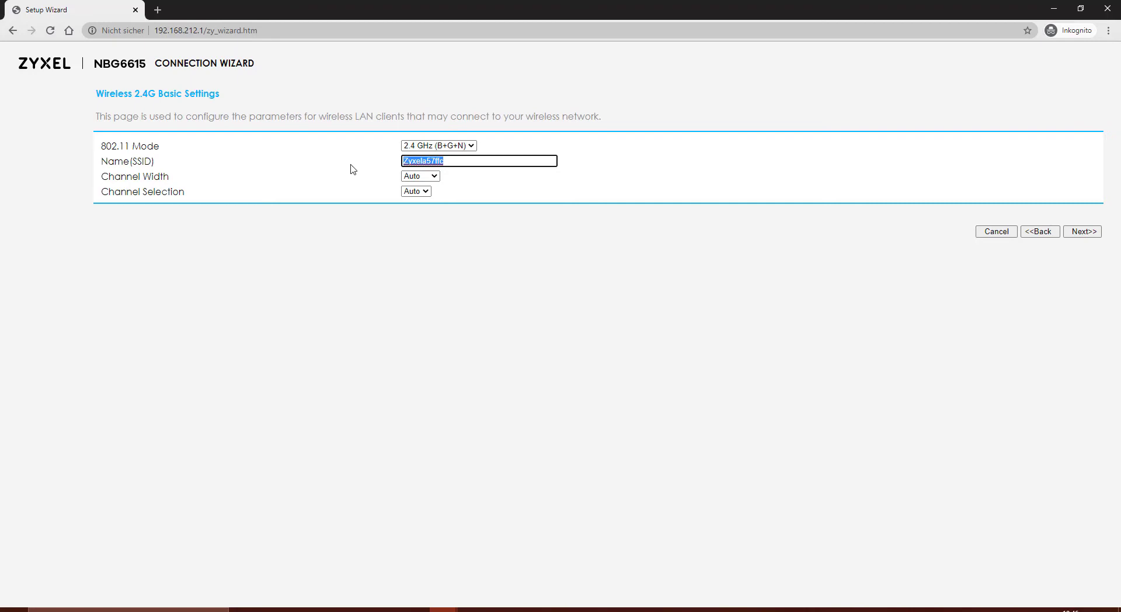
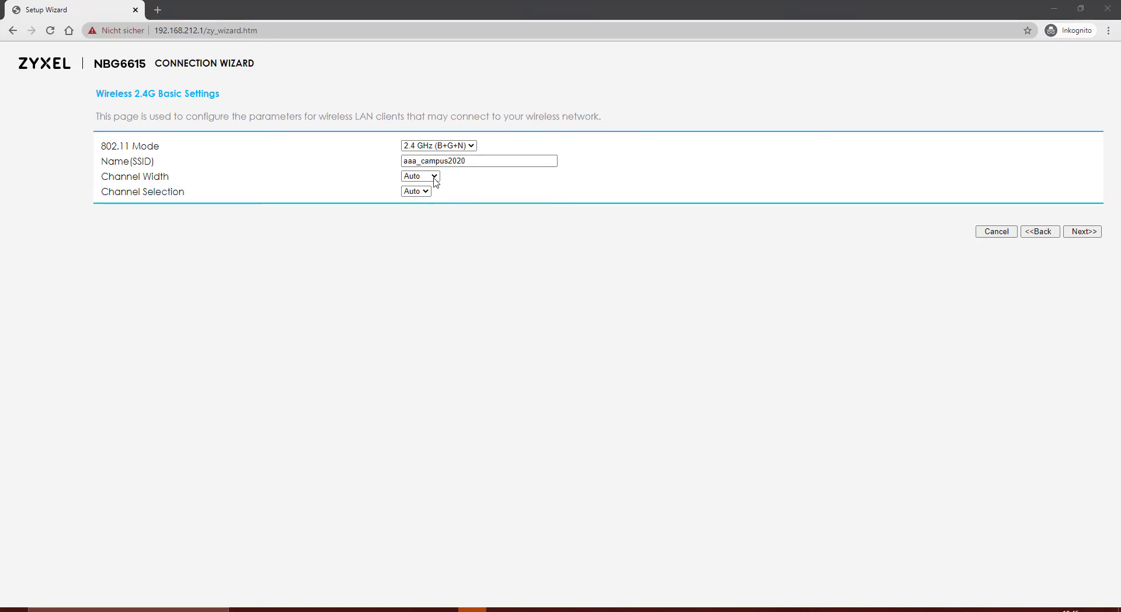
pyautogui.click(420, 176)
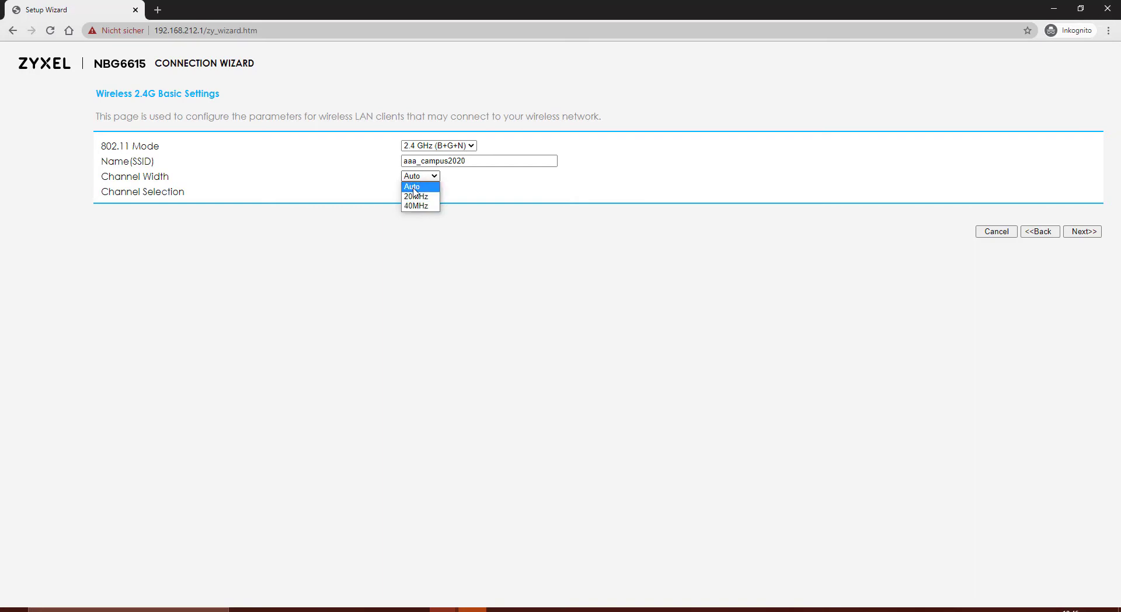
pyautogui.click(412, 186)
# Try 2.4G channels 6, 9 and 11, then set Channel Selection back to Auto.
pyautogui.click(416, 192)
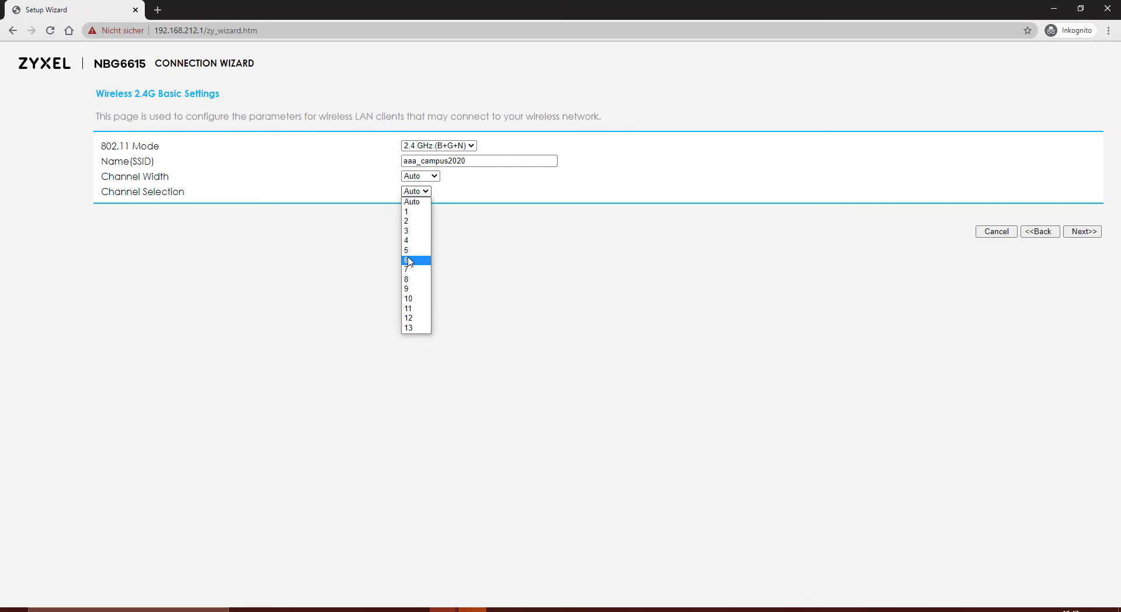
pyautogui.click(410, 261)
pyautogui.click(427, 191)
pyautogui.click(410, 289)
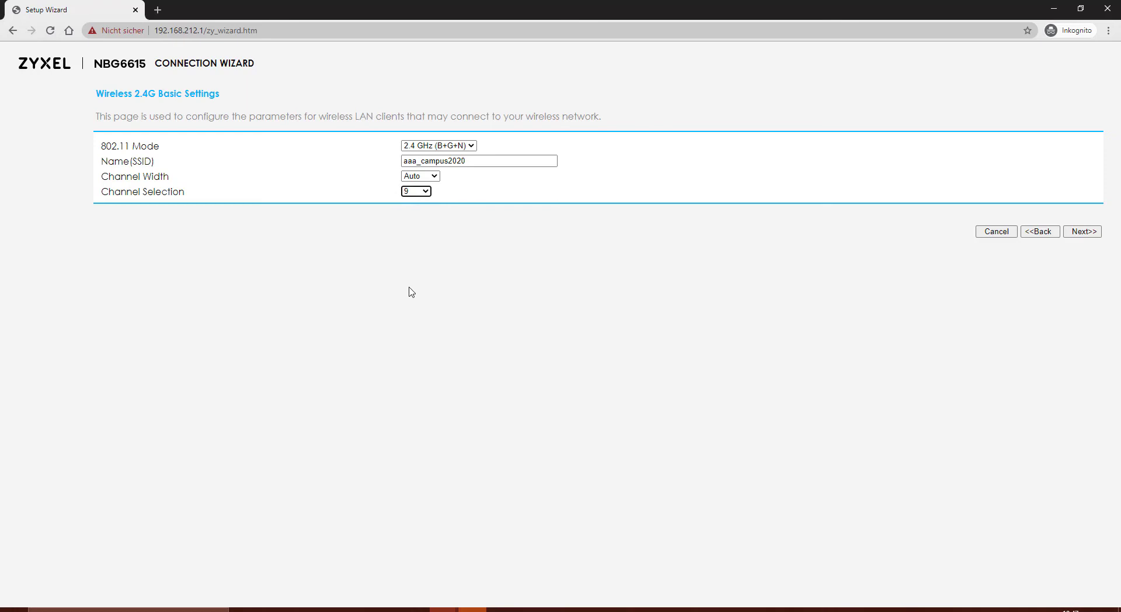
pyautogui.click(427, 192)
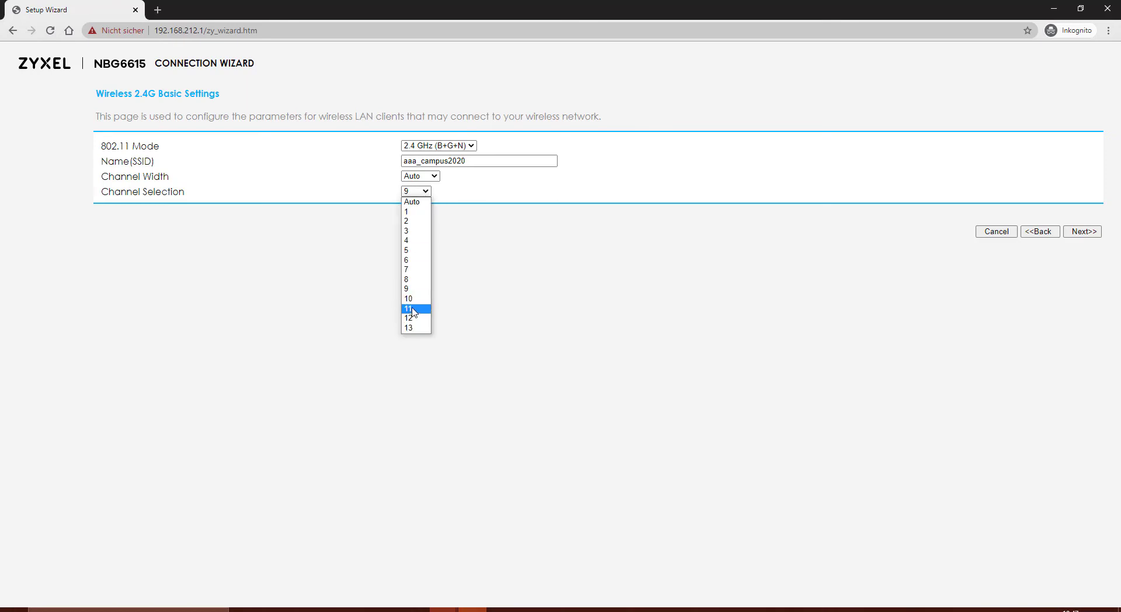
pyautogui.click(413, 309)
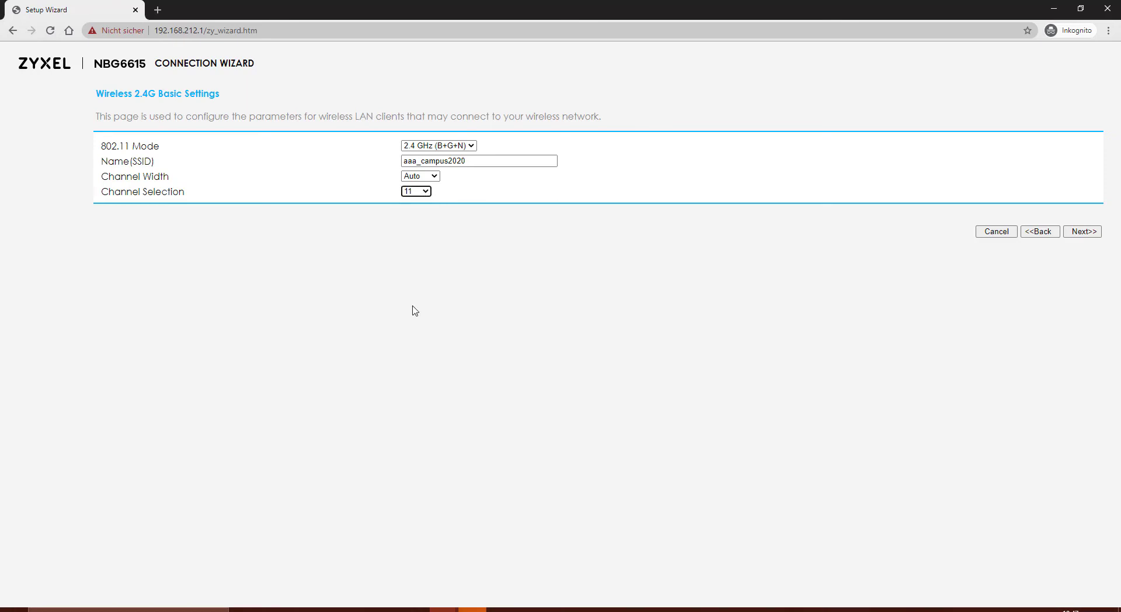
pyautogui.click(428, 191)
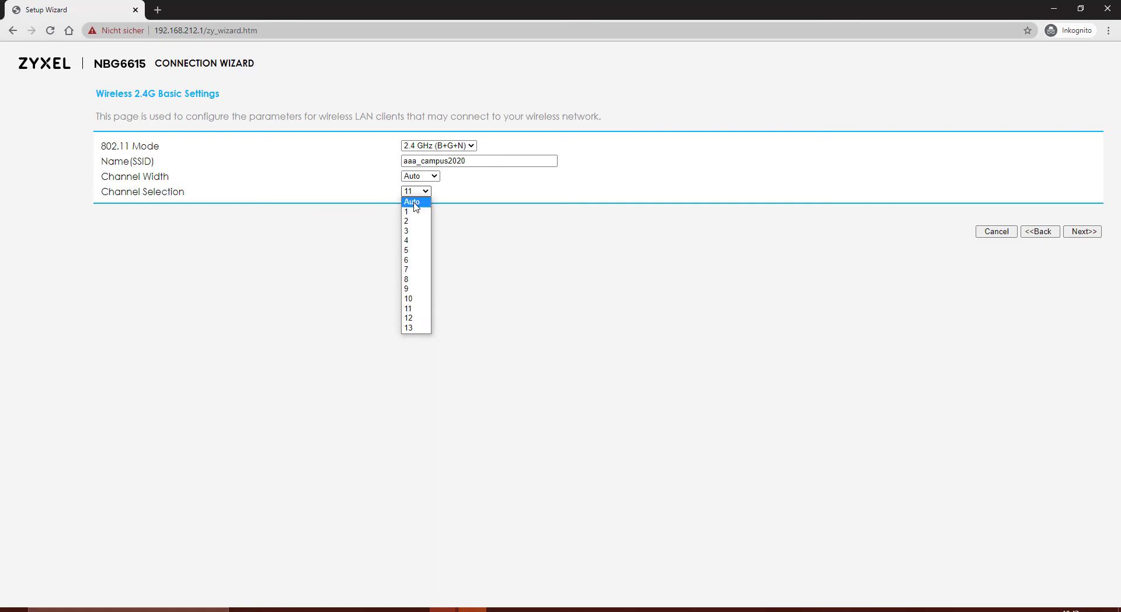
pyautogui.click(413, 202)
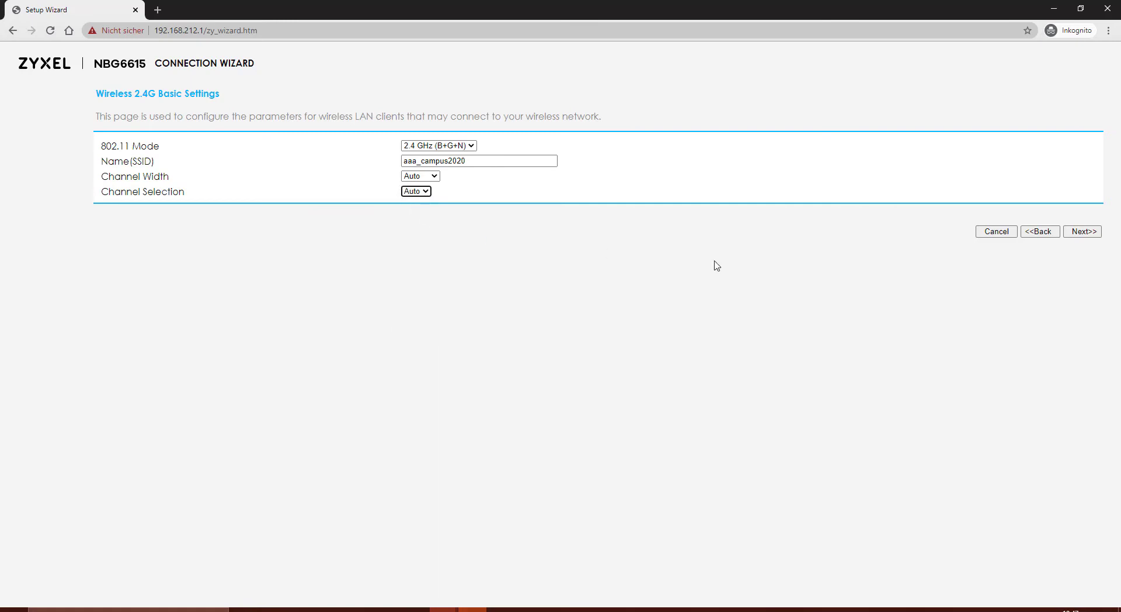
pyautogui.click(1092, 232)
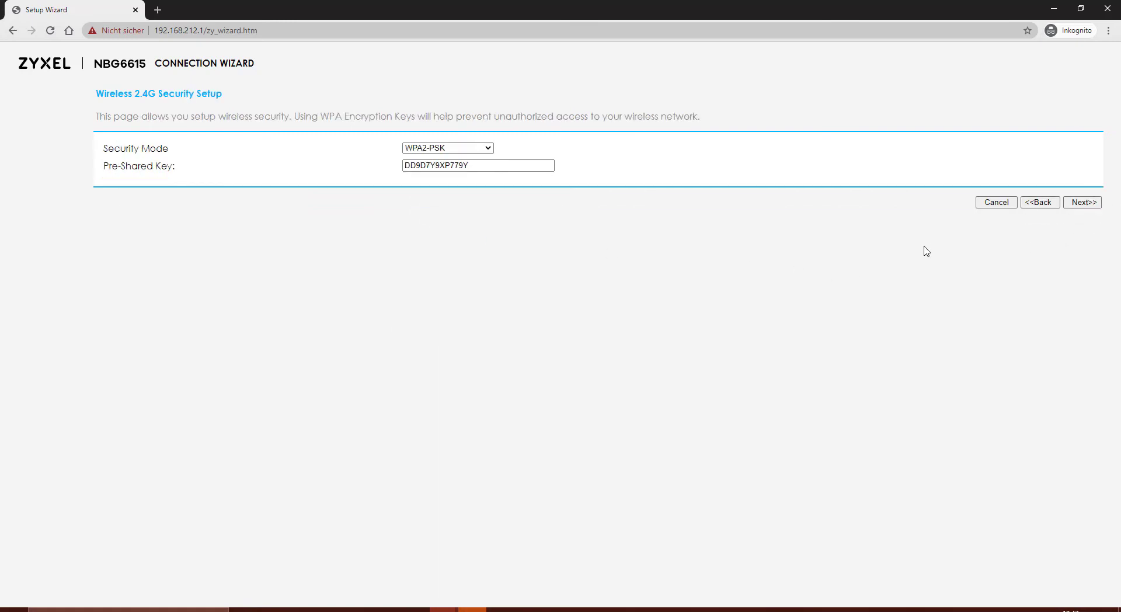
# Replace the 2.4G pre-shared key with a new Wi-Fi password, keeping WPA2-PSK security.
pyautogui.moveTo(511, 166); pyautogui.dragTo(395, 179)
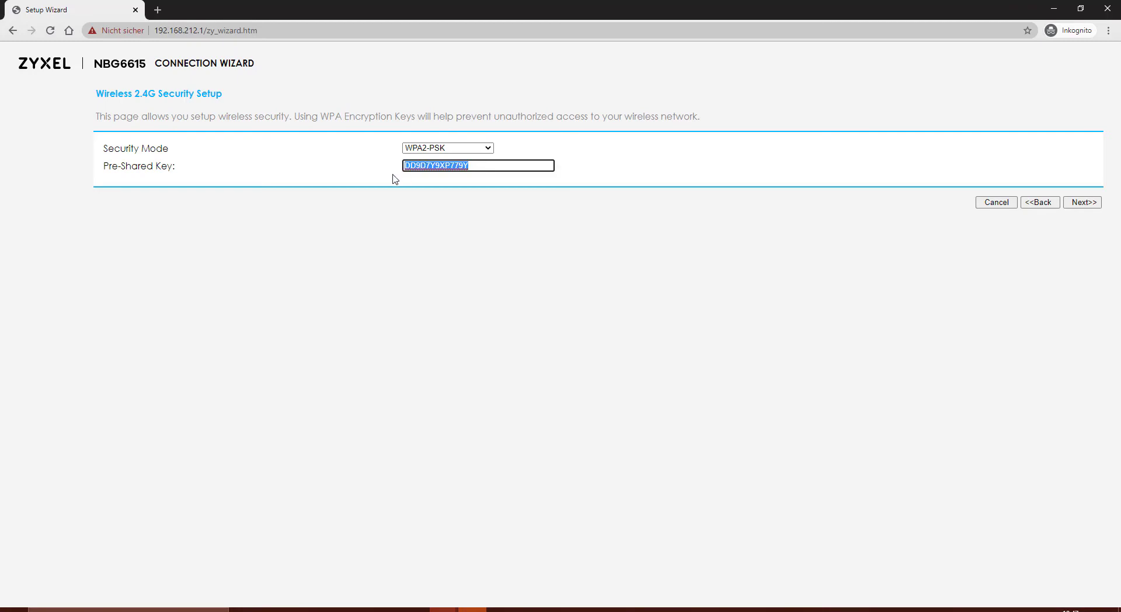
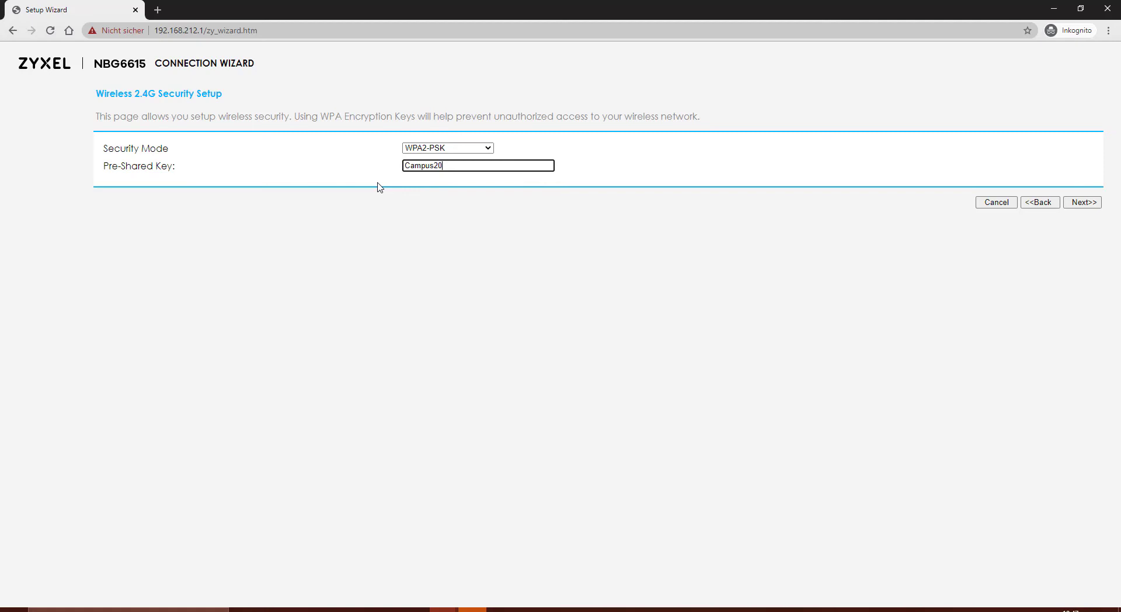
pyautogui.click(480, 148)
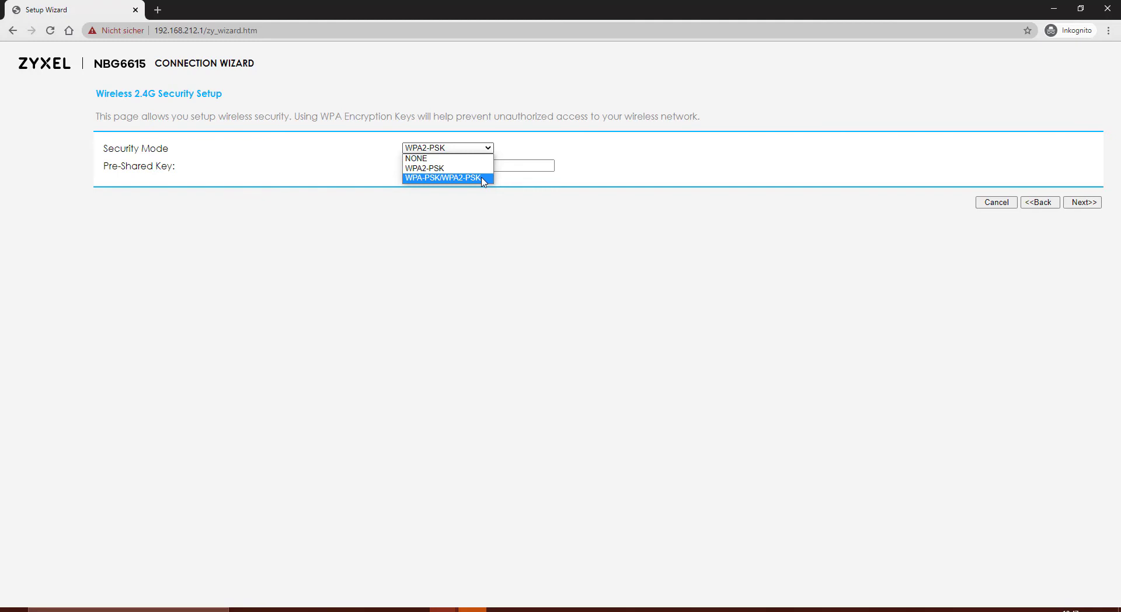
pyautogui.click(450, 168)
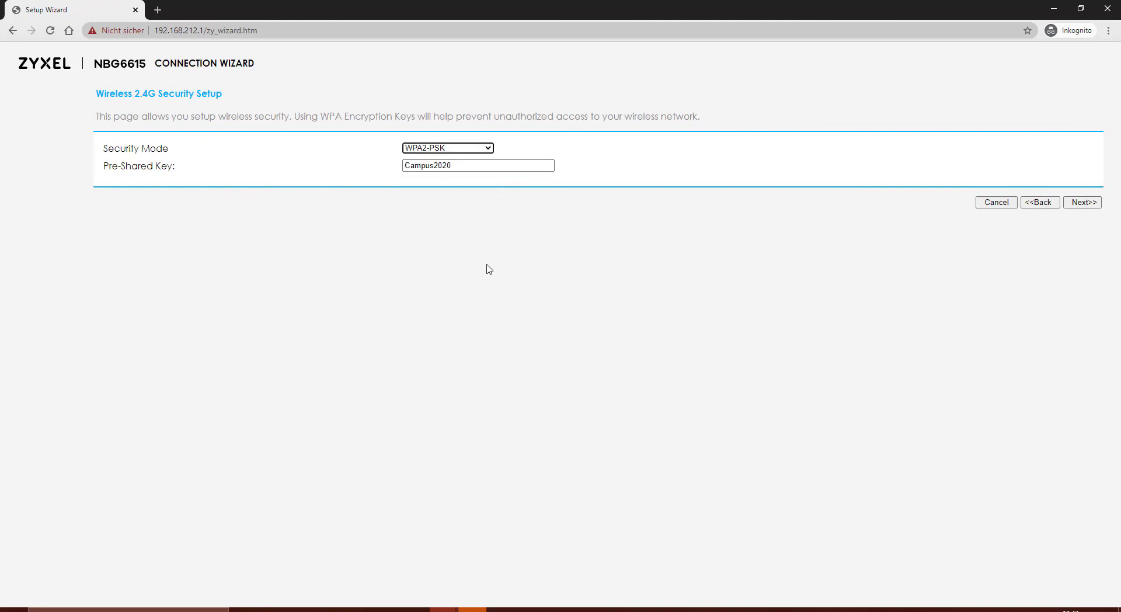
pyautogui.click(1083, 203)
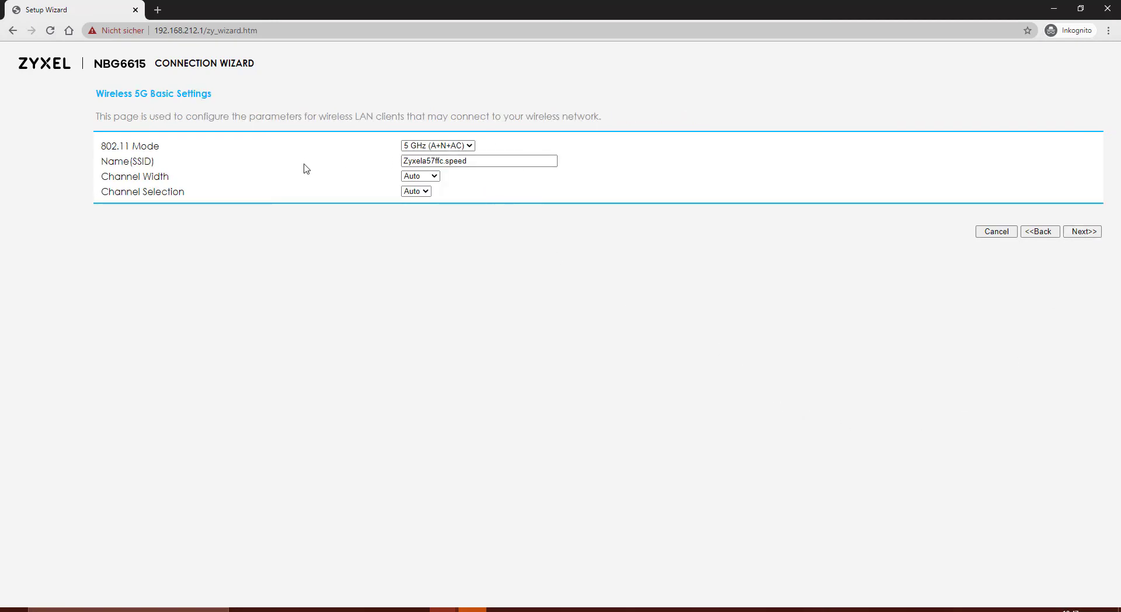
# Keep 5 GHz (A+N+AC) mode and rename the 5G SSID to AAA_Campus.
pyautogui.click(417, 149)
pyautogui.click(417, 149)
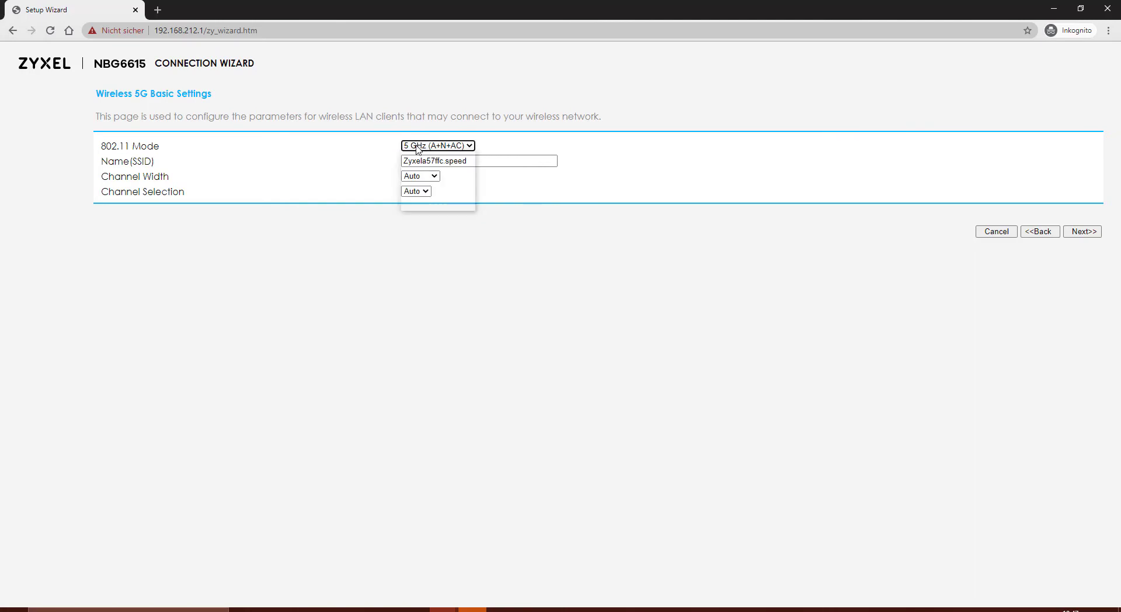
pyautogui.click(428, 162)
pyautogui.hotkey('ctrl', 'a')
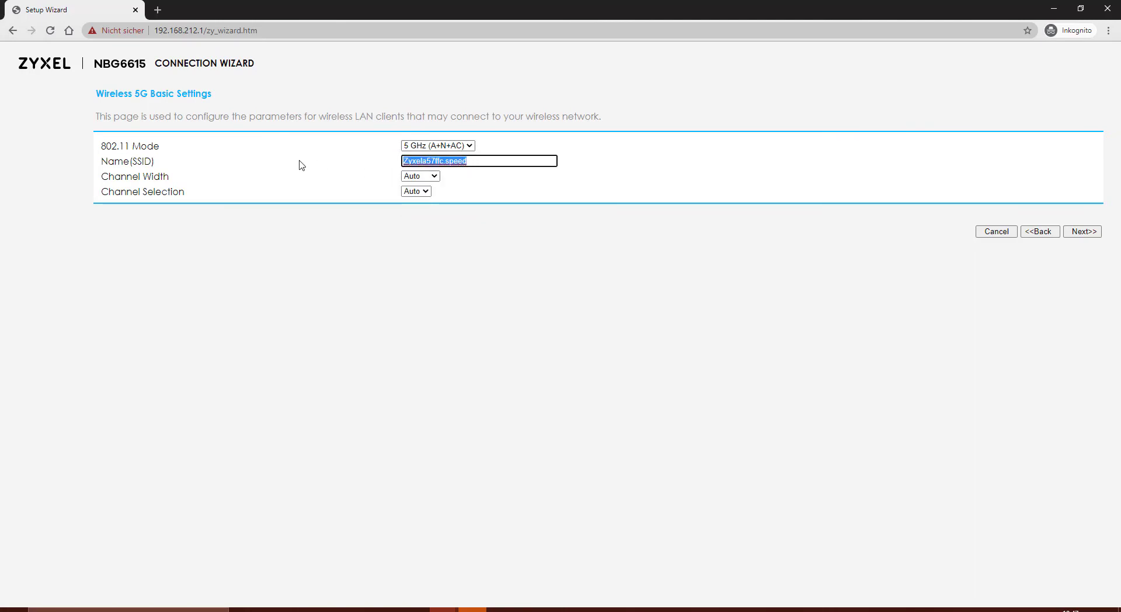
pyautogui.write('AAA_Campus')
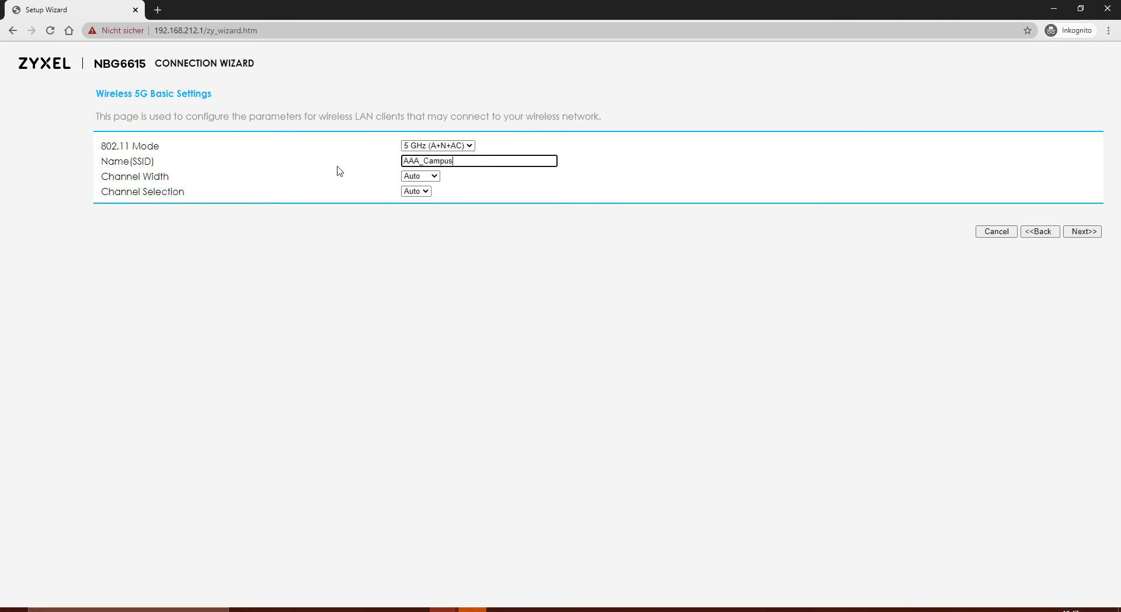
# Leave the 5G channel width and channel selection both on Auto.
pyautogui.click(431, 176)
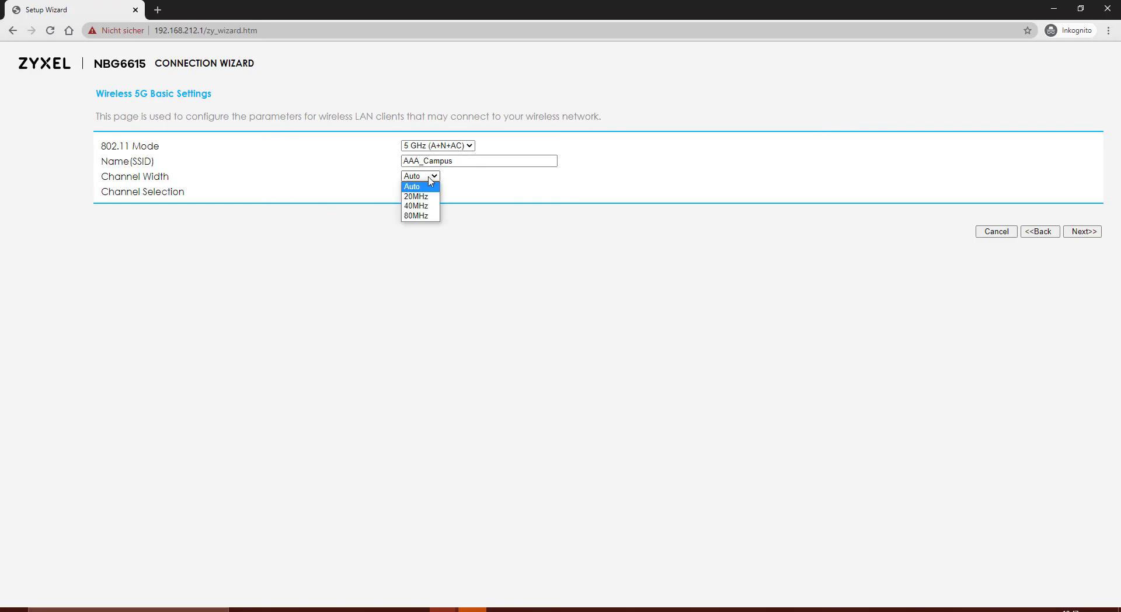
pyautogui.click(429, 178)
pyautogui.click(416, 192)
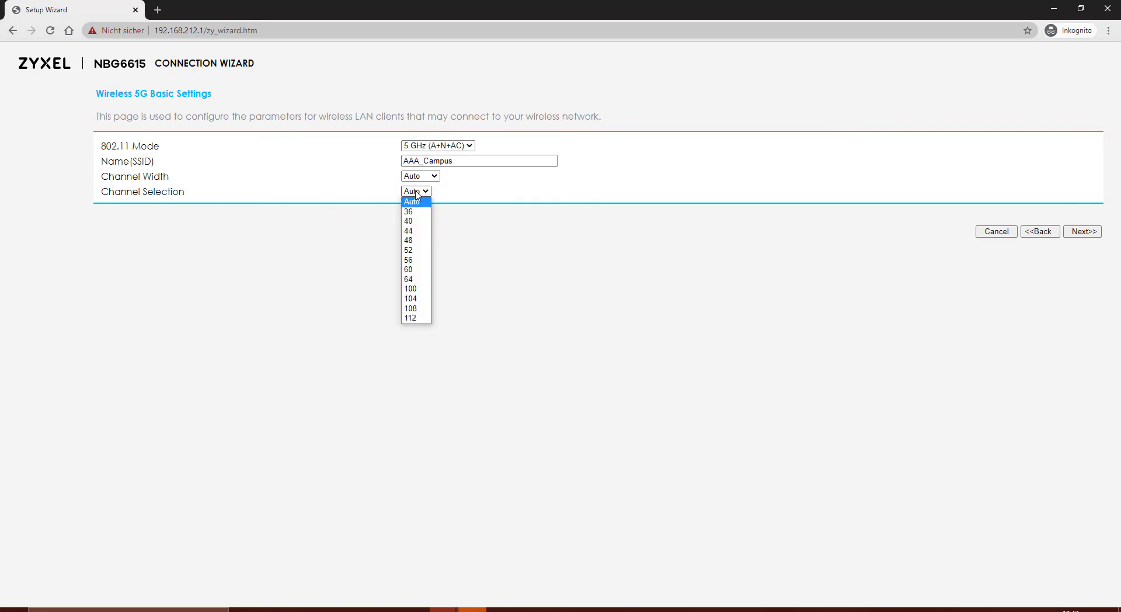
pyautogui.click(416, 192)
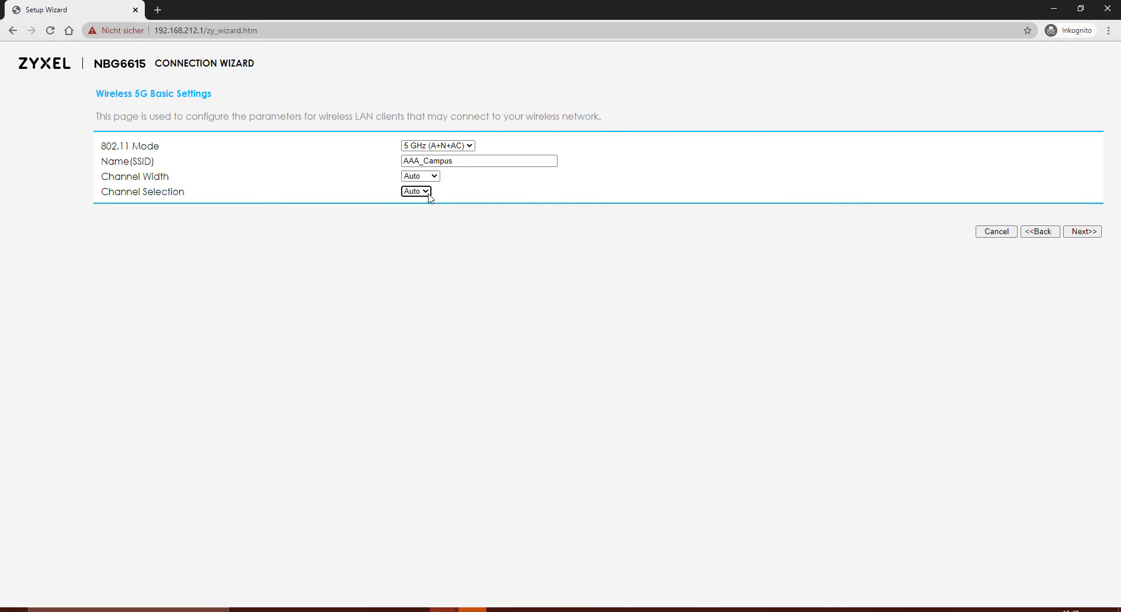
# Replace the 5G WPA2-PSK pre-shared key with a new password and finish the wizard.
pyautogui.click(1082, 232)
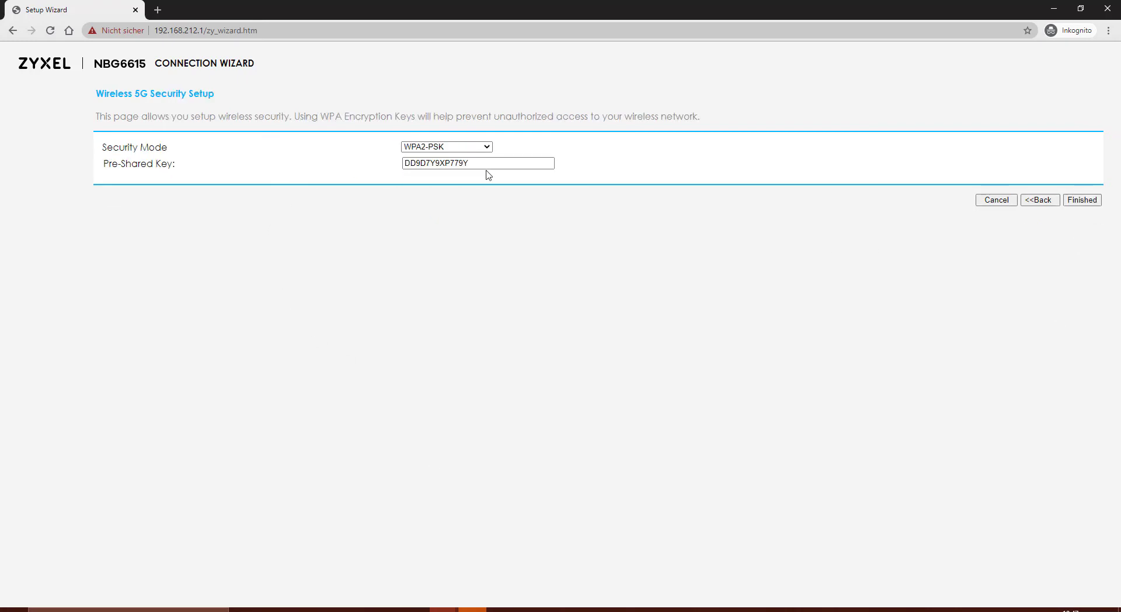
pyautogui.moveTo(487, 168); pyautogui.dragTo(358, 166)
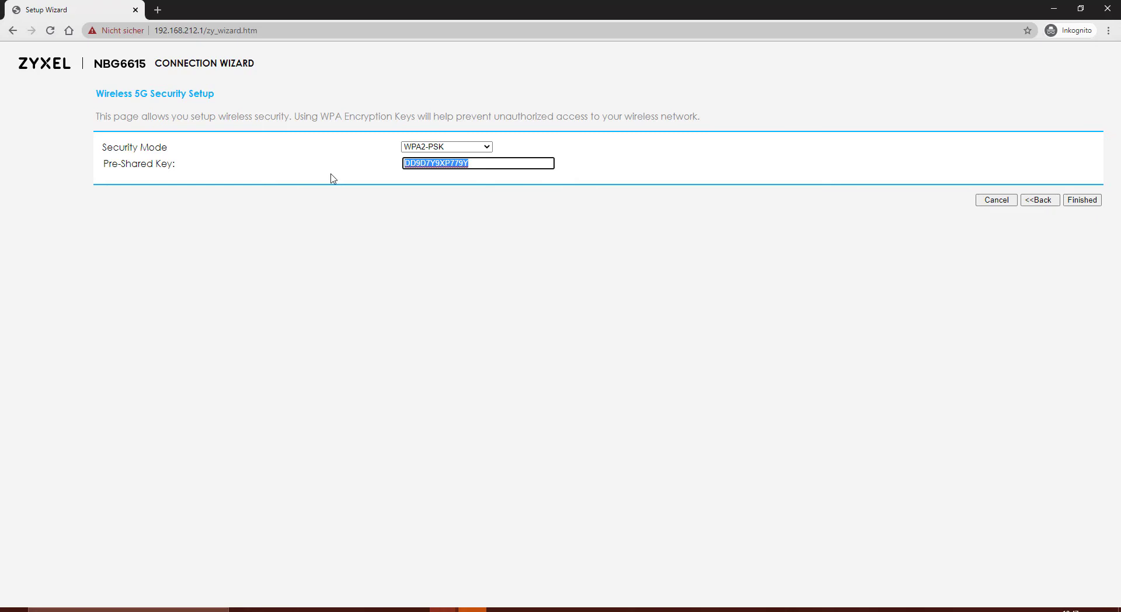
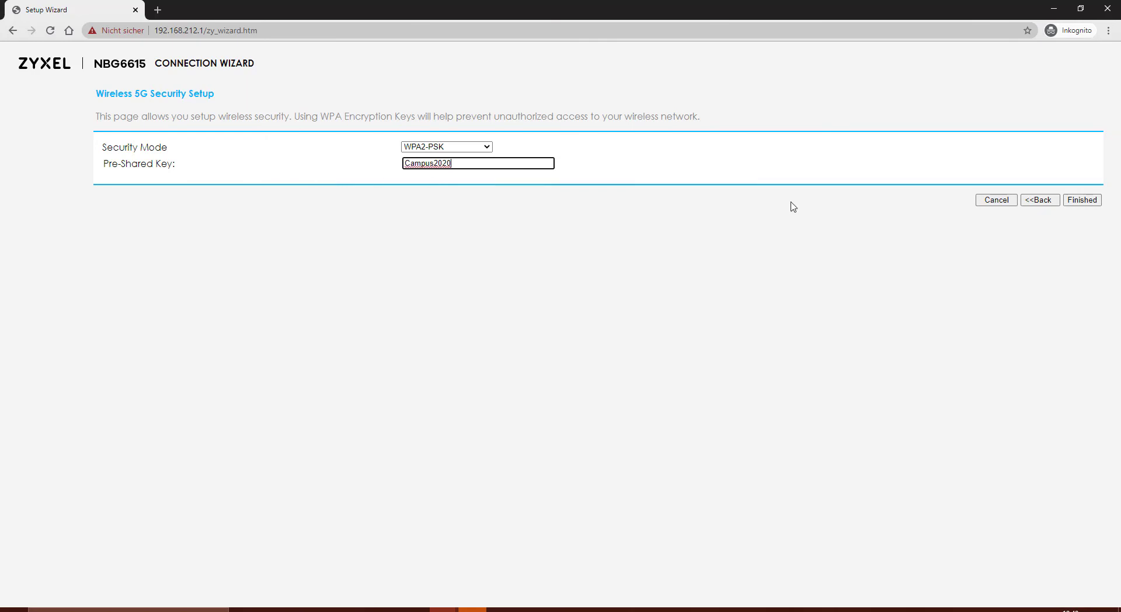
pyautogui.click(1073, 201)
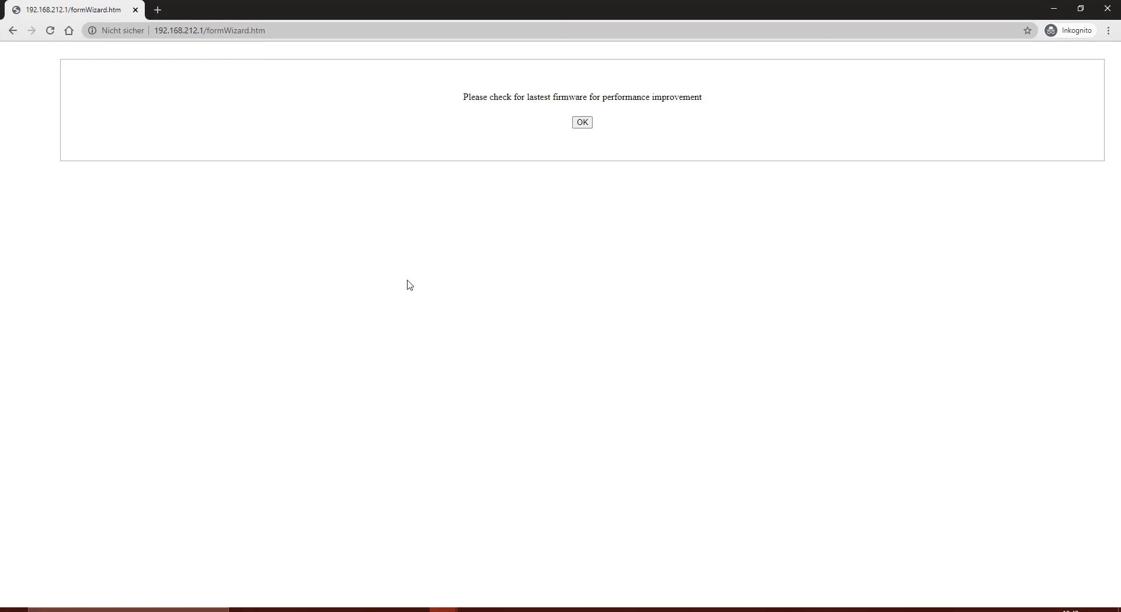
# Acknowledge the firmware update reminder and go to the Status page.
pyautogui.click(583, 123)
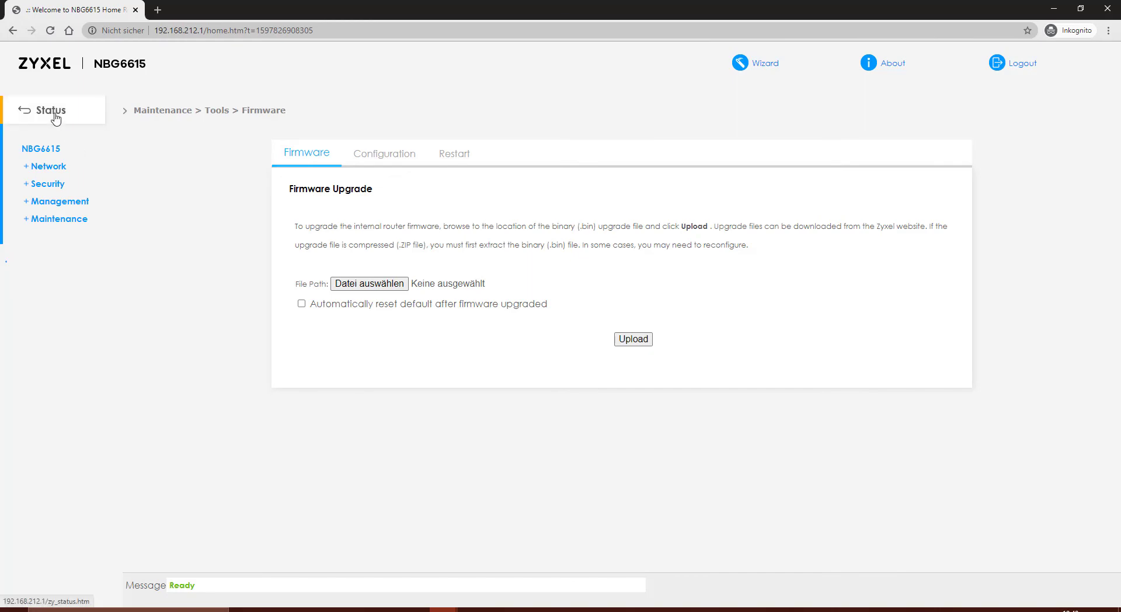
pyautogui.click(26, 116)
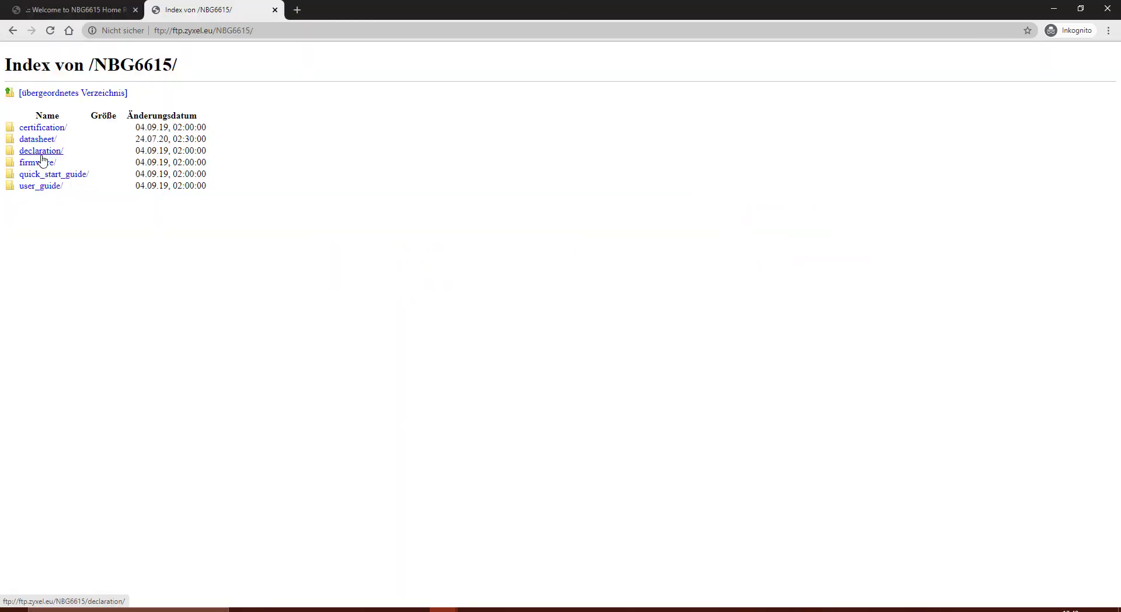
# Check the newest NBG6615 firmware in the FTP firmware/ folder, then return to the router tab.
pyautogui.click(40, 164)
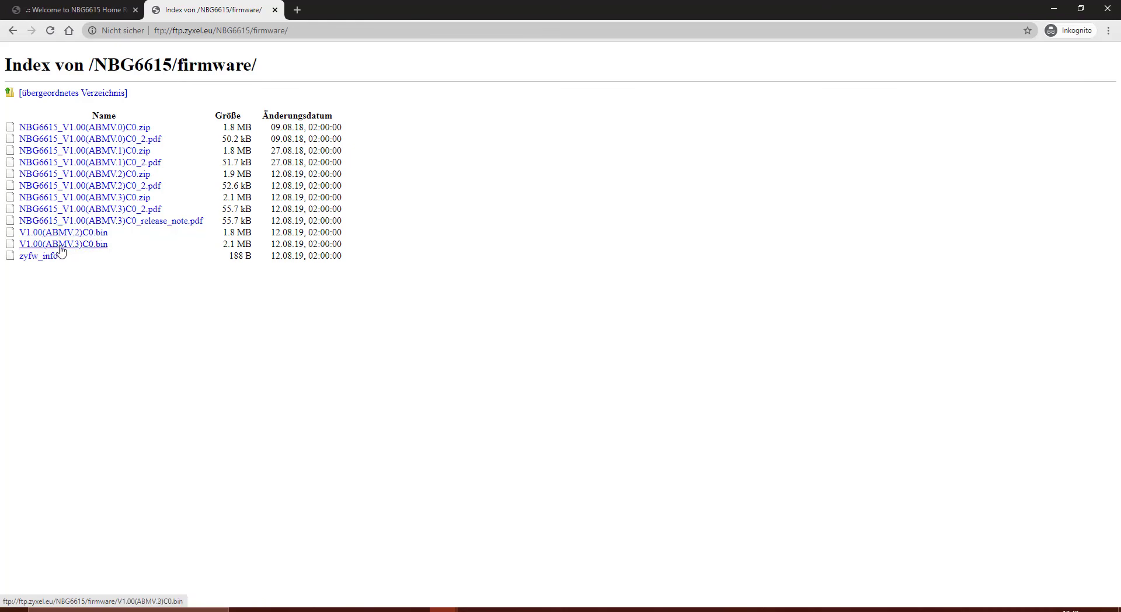
pyautogui.hotkey('ctrl', 'Tab')
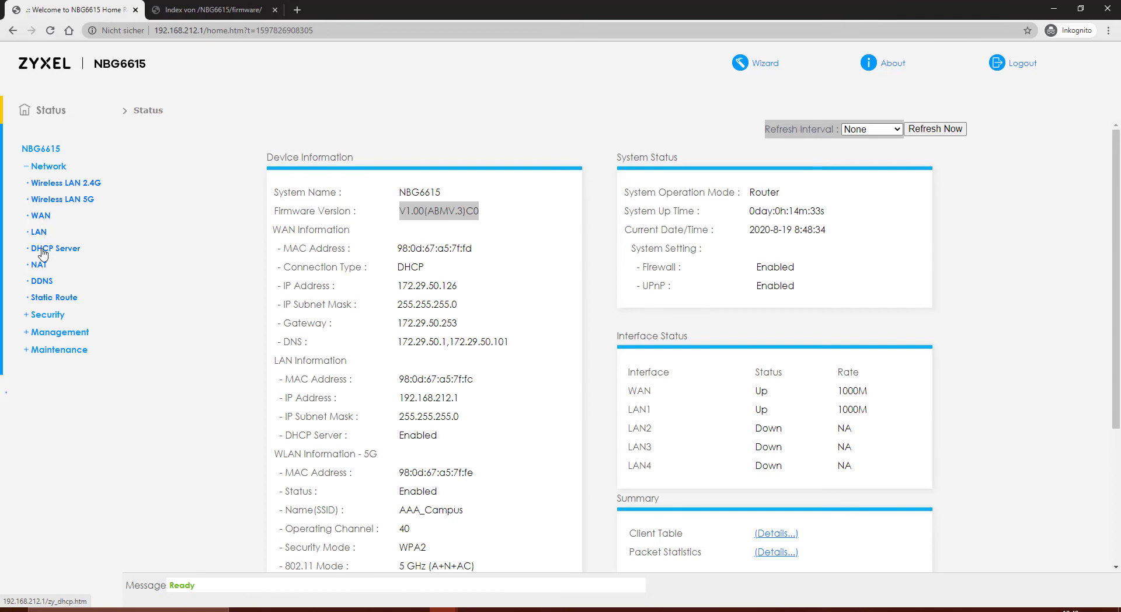
# Review the Firewall General, Services and MAC Filter settings under Security.
pyautogui.click(44, 318)
pyautogui.click(46, 332)
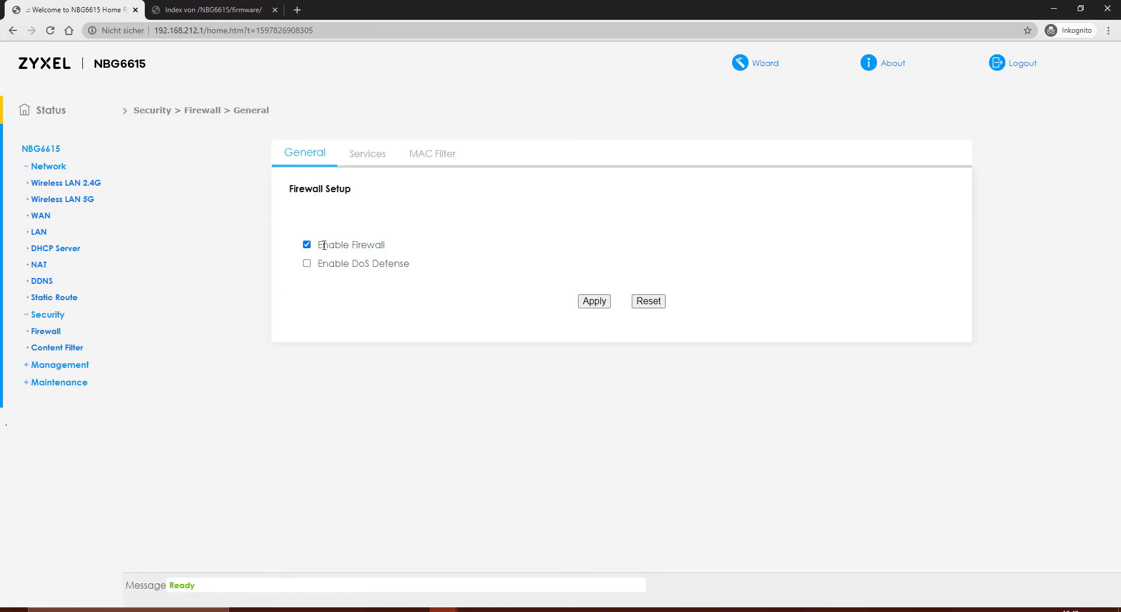
pyautogui.moveTo(319, 246); pyautogui.dragTo(399, 245)
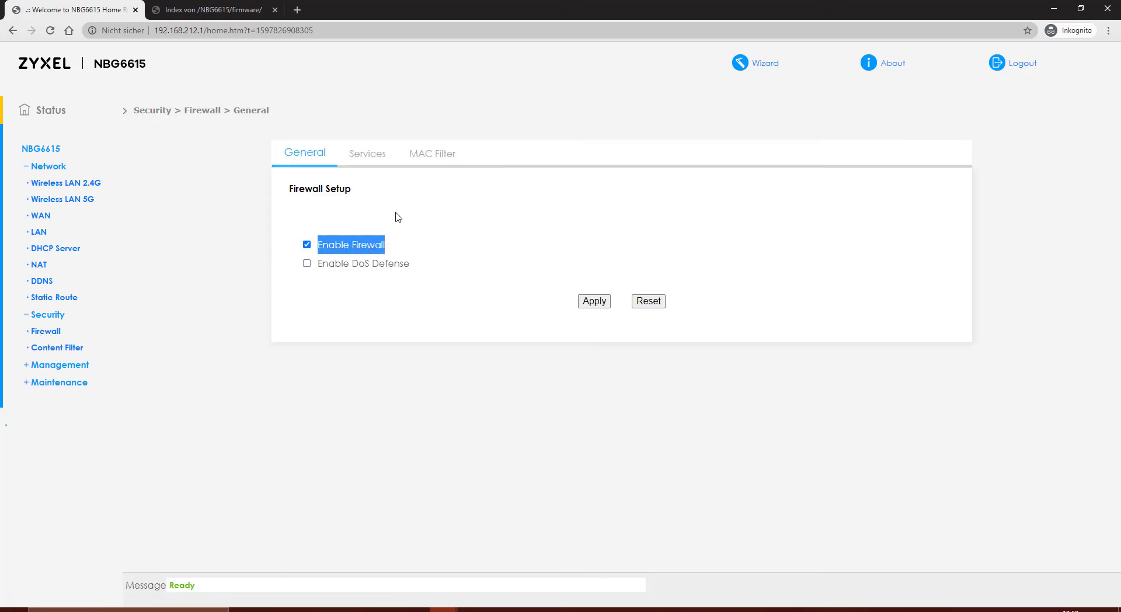
pyautogui.click(366, 158)
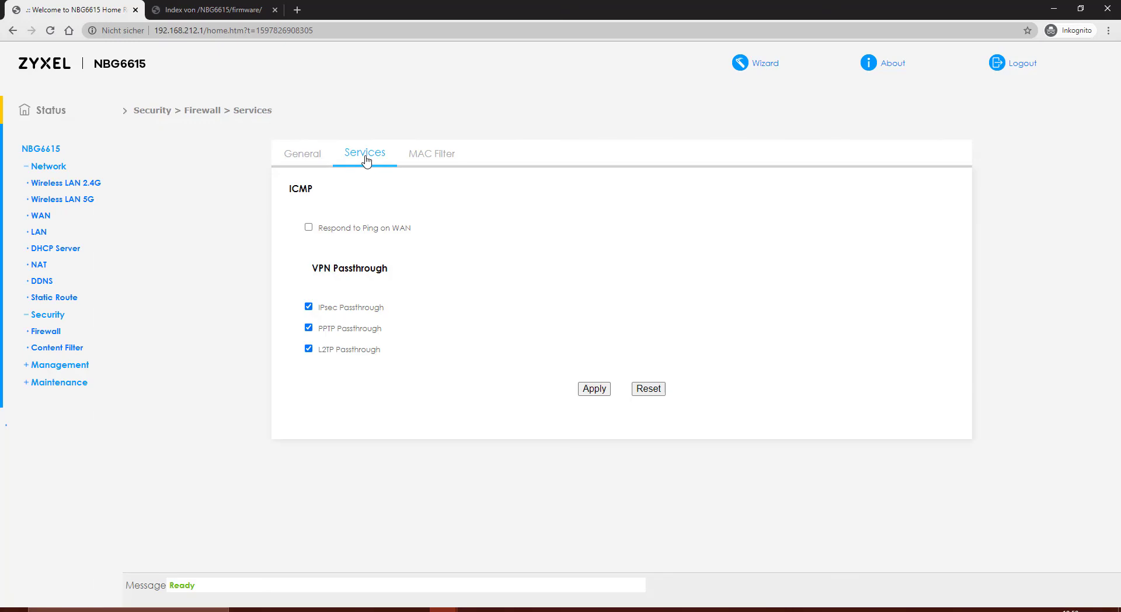
pyautogui.click(433, 161)
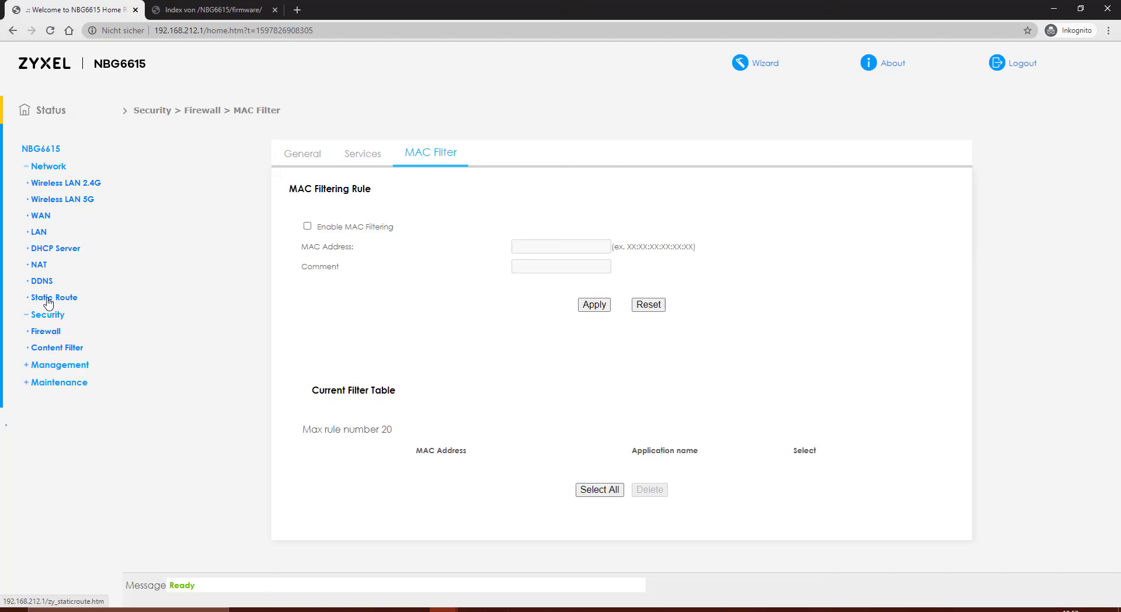
pyautogui.click(50, 333)
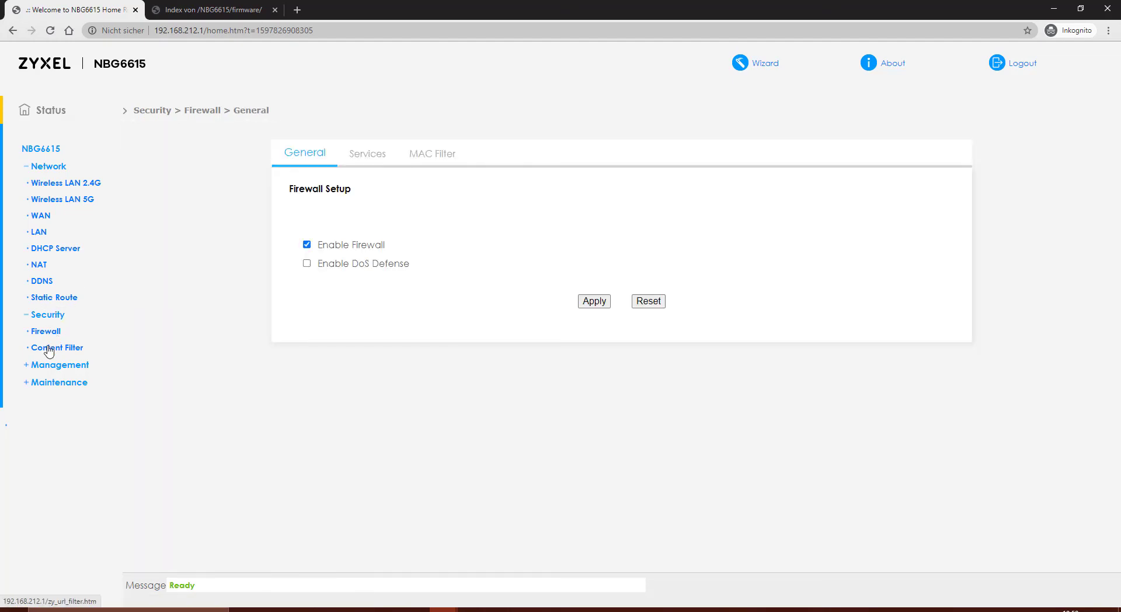
# View the Content Filter keyword blocking page and expand the Management and Maintenance menus.
pyautogui.click(50, 349)
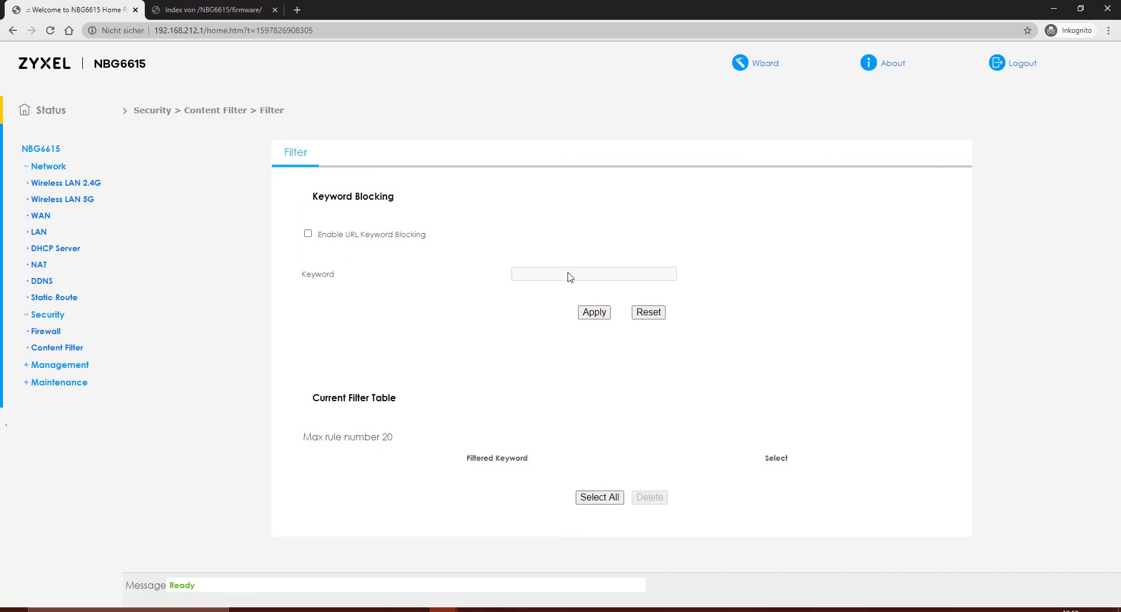
pyautogui.click(42, 370)
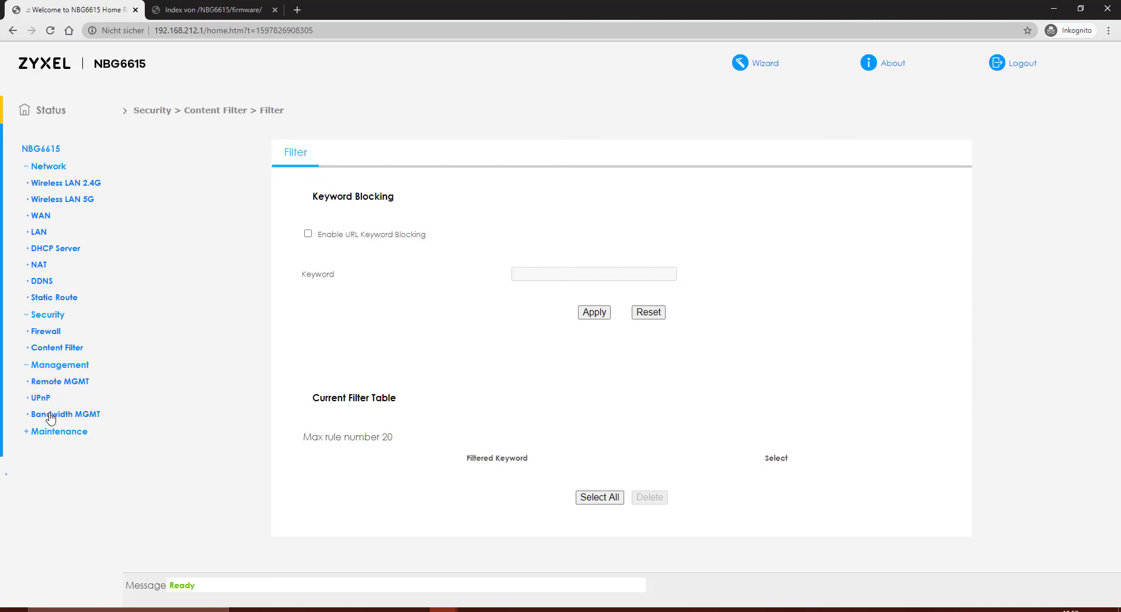
pyautogui.click(45, 432)
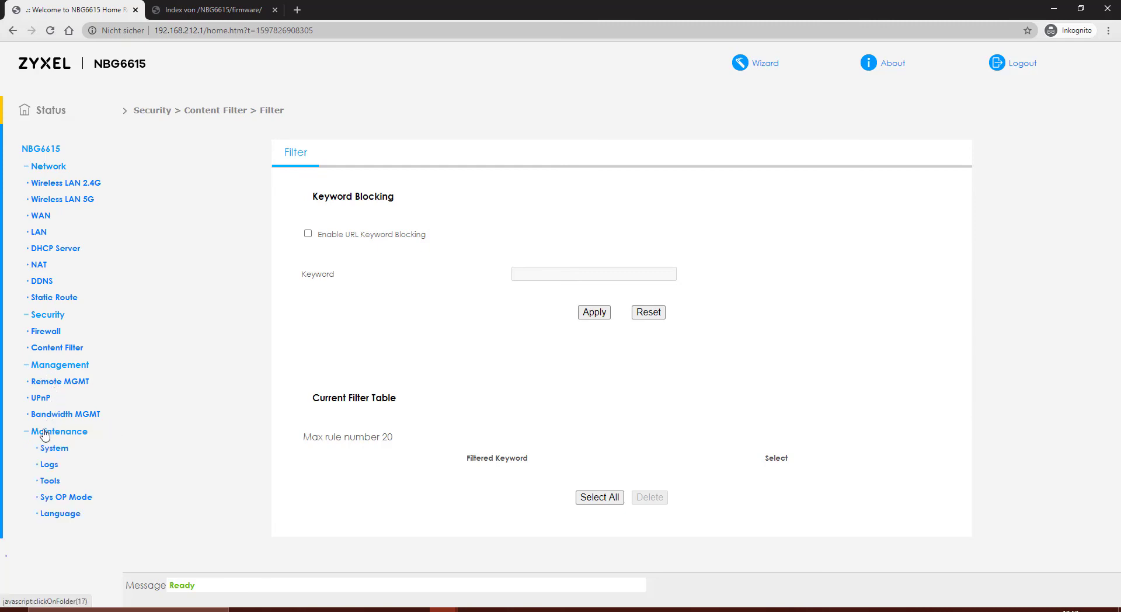
# Switch Sys OP Mode from Router to Access Point and accept the notice.
pyautogui.click(60, 498)
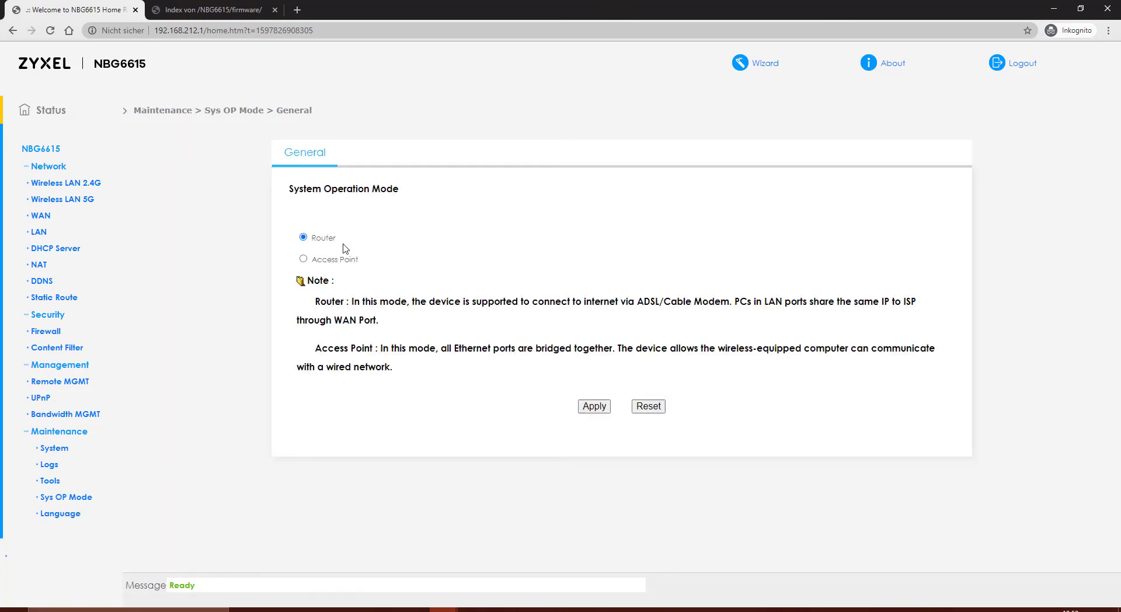
pyautogui.click(303, 260)
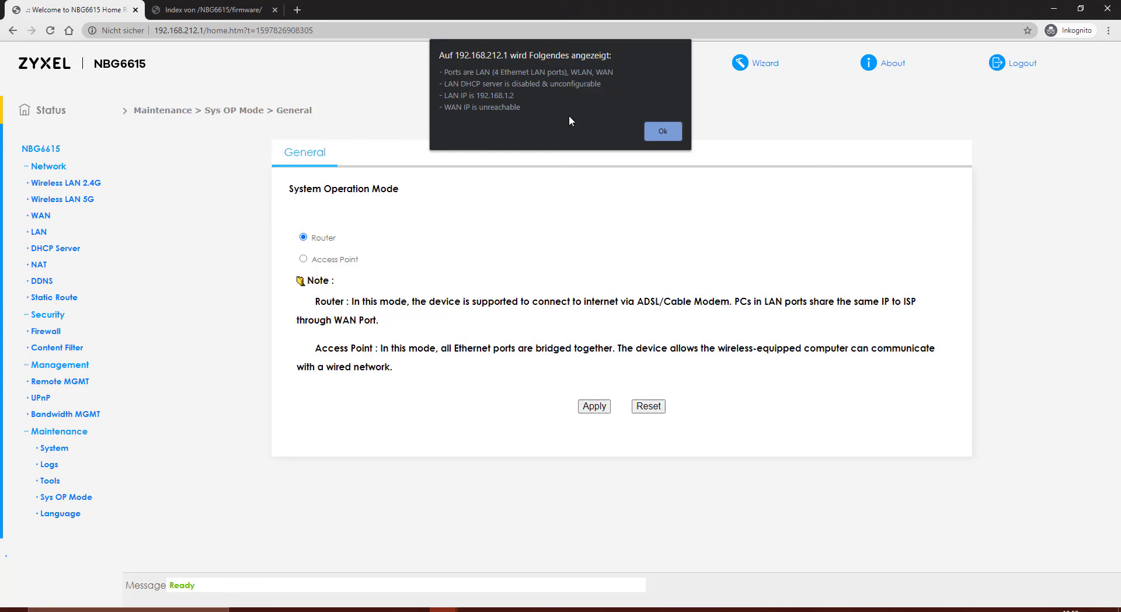
pyautogui.click(662, 131)
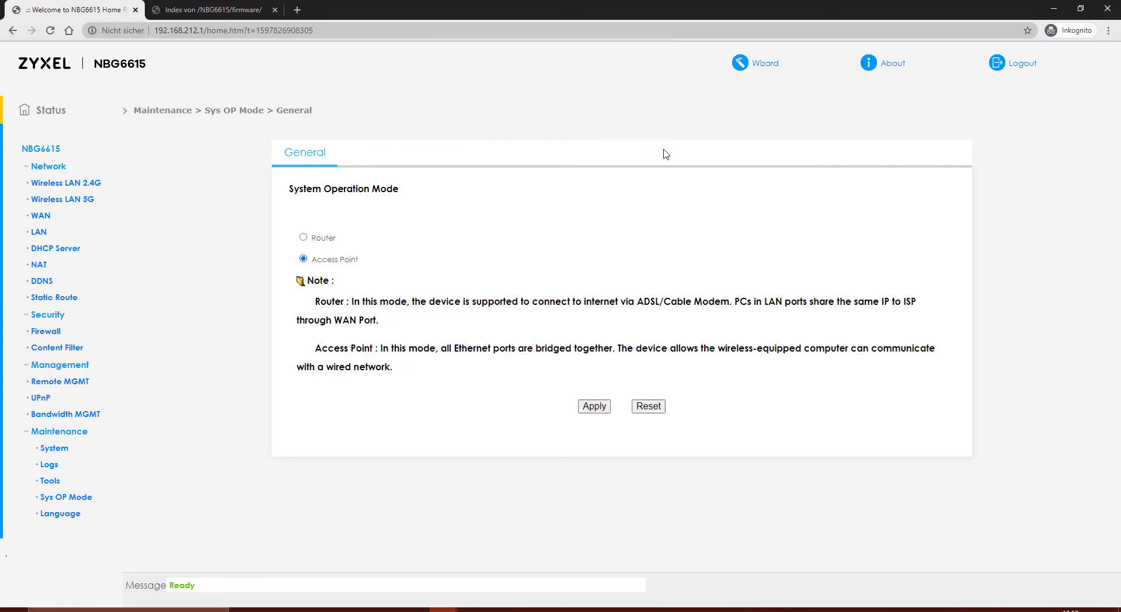